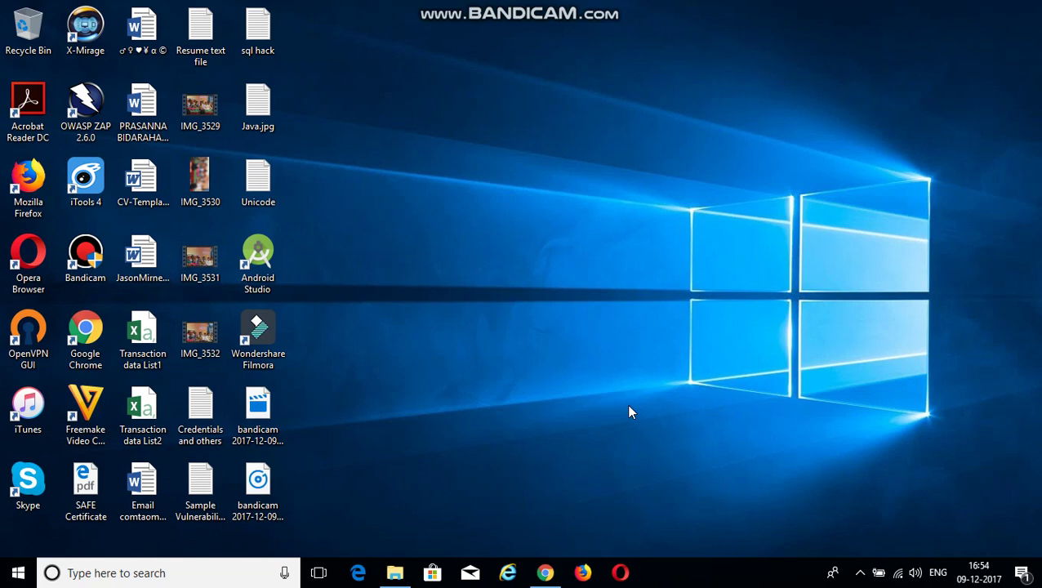
Launch iTunes from the desktop and dismiss the CD Configuration folder warning.
double_click(27, 404)
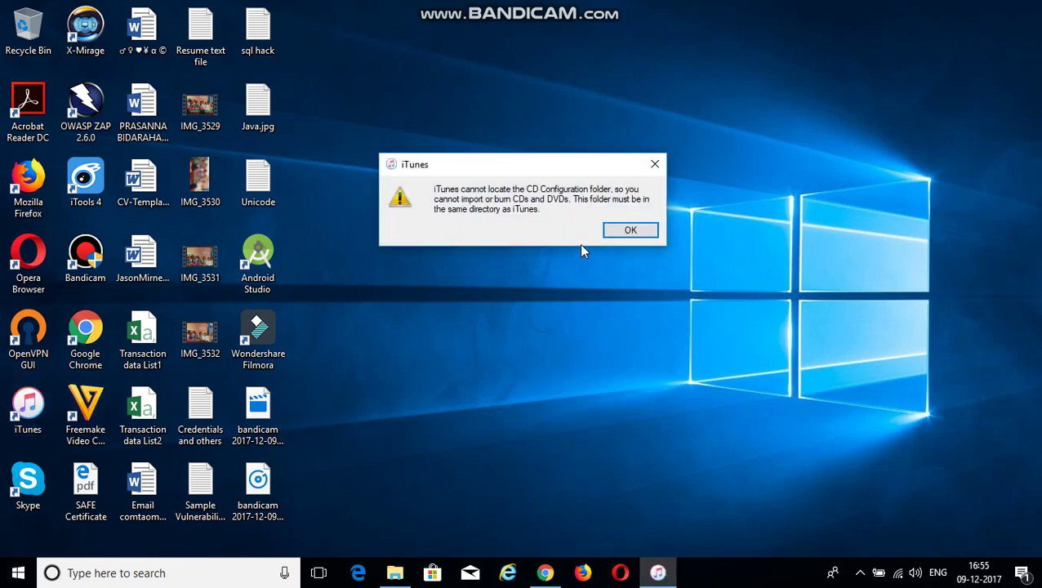
left_click(624, 232)
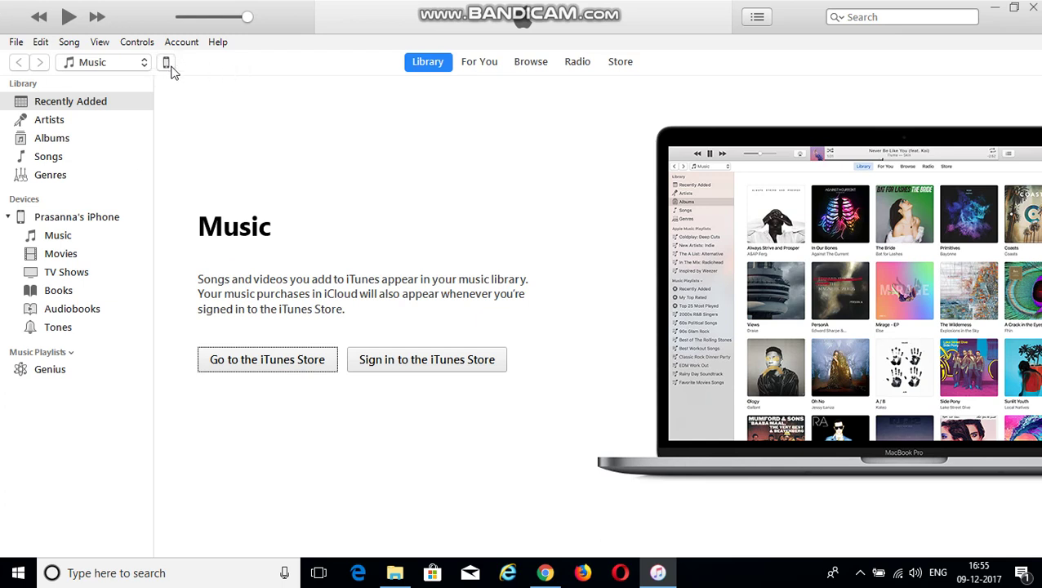
Show the connected iPhone's Summary page and run a sync with the phone.
left_click(168, 64)
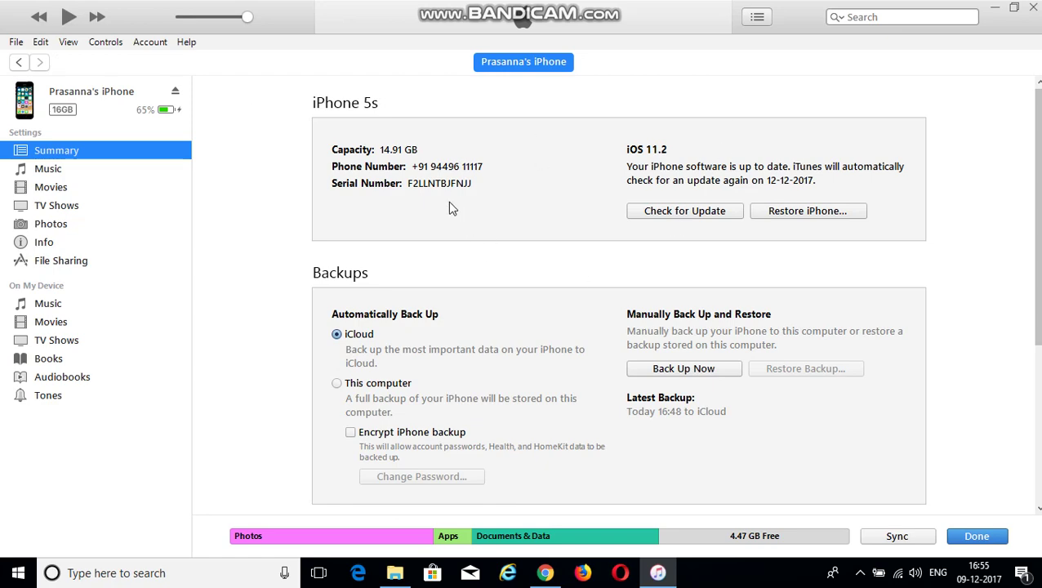
scroll(798, 309, "down", 3)
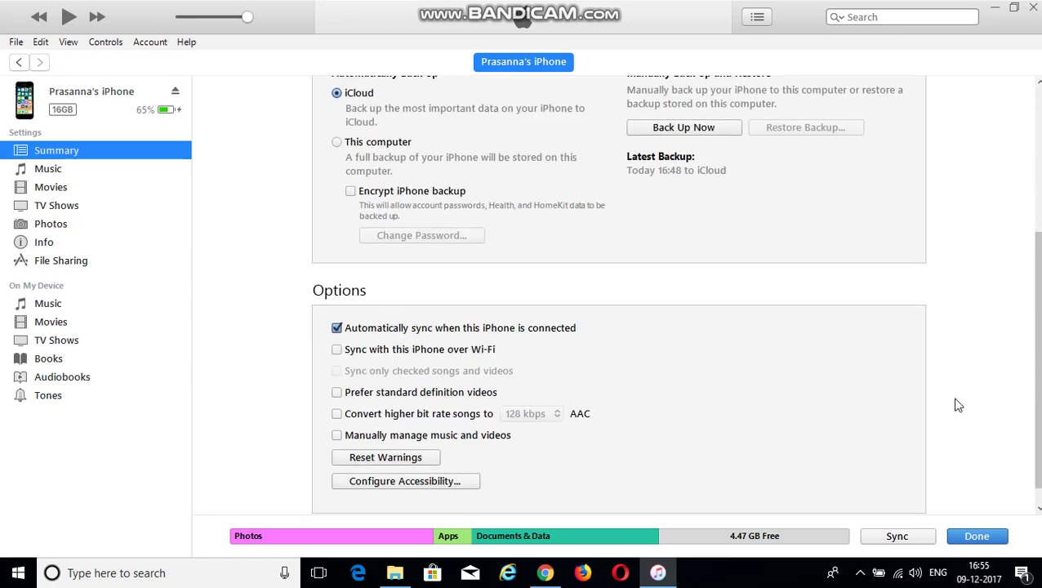
left_click(896, 536)
scroll(1015, 209, "up", 2)
scroll(1016, 209, "up", 1)
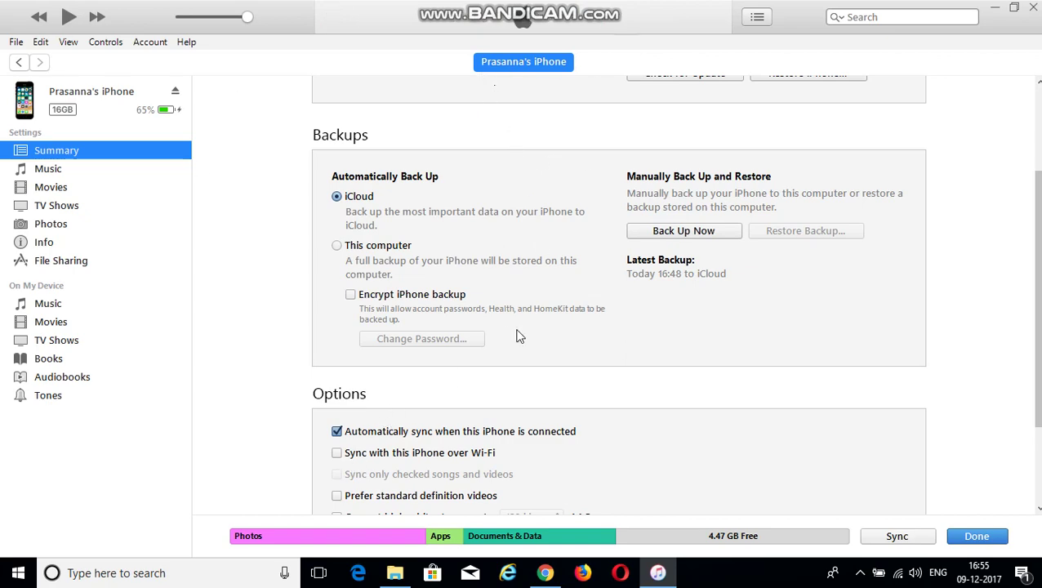
In Explorer, go to ACER (C:) > Users and open the user's profile folder.
left_click(397, 576)
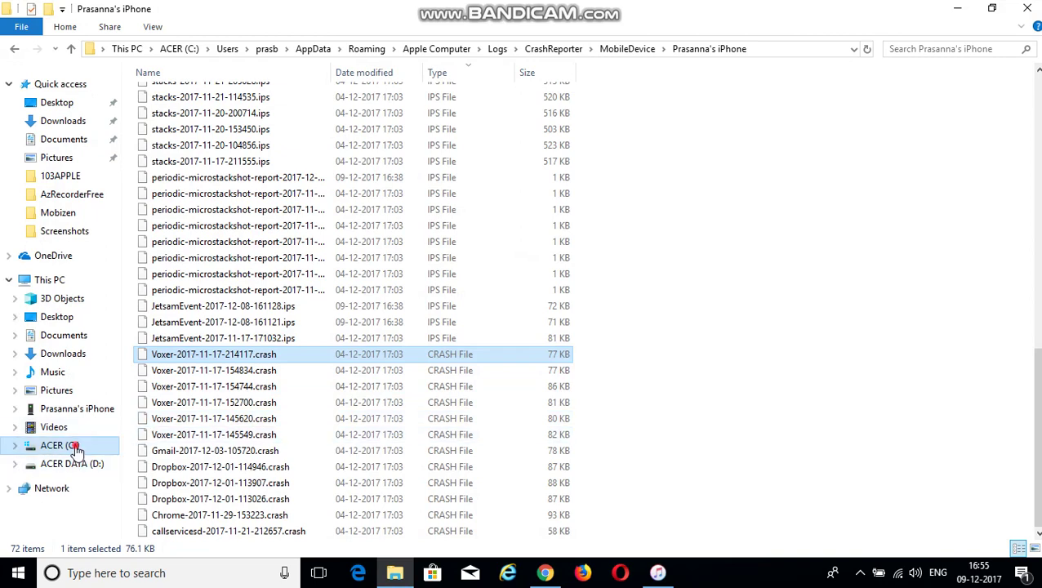
left_click(74, 447)
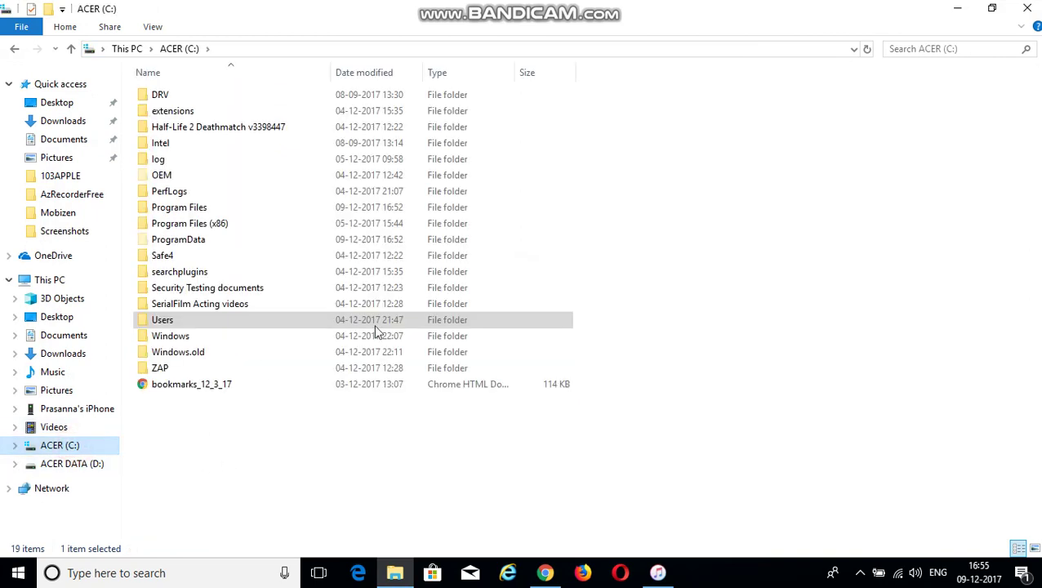
left_click(53, 447)
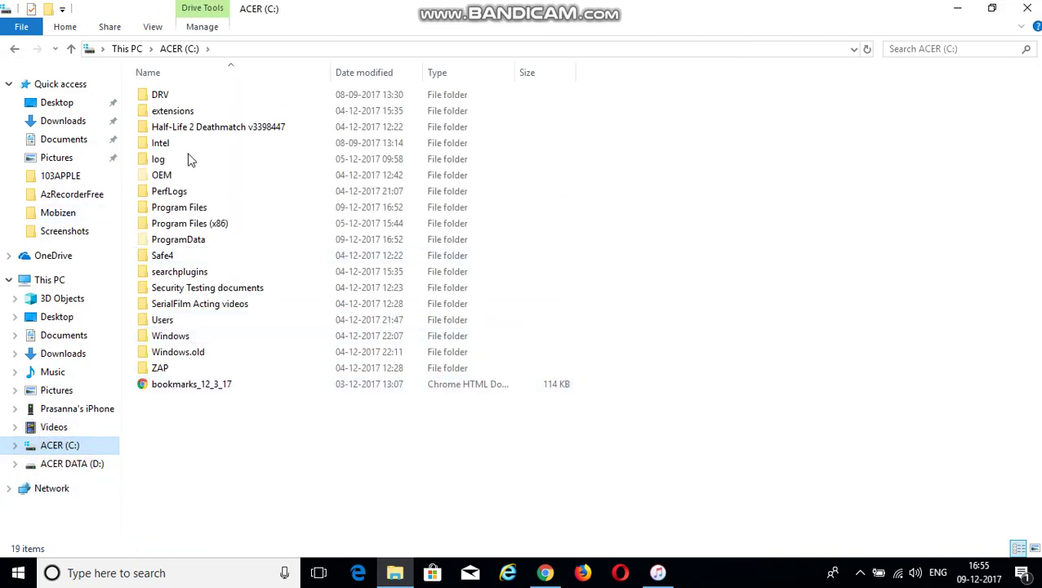
double_click(162, 322)
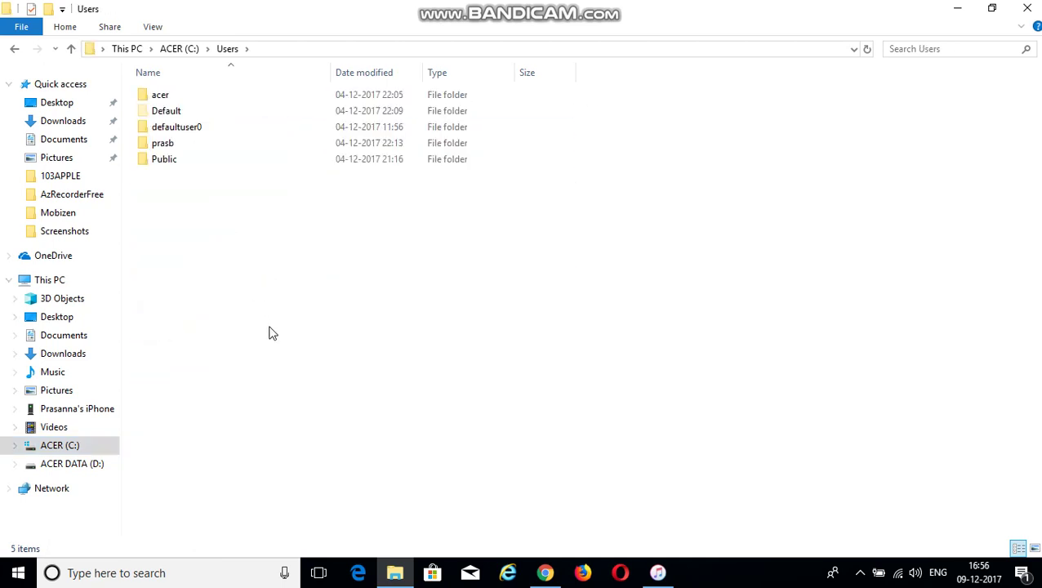
mouse_move(173, 151)
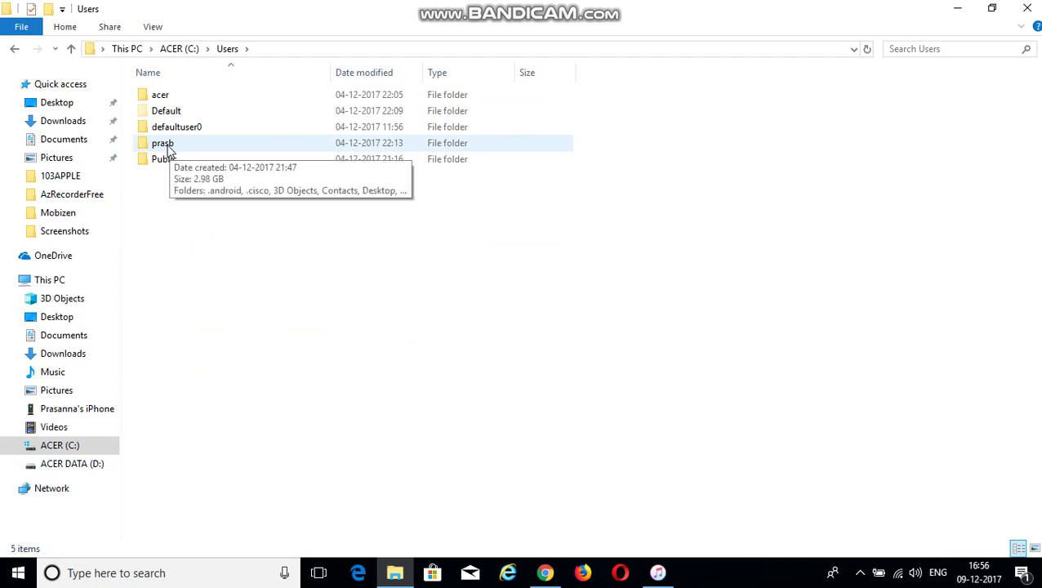
double_click(167, 147)
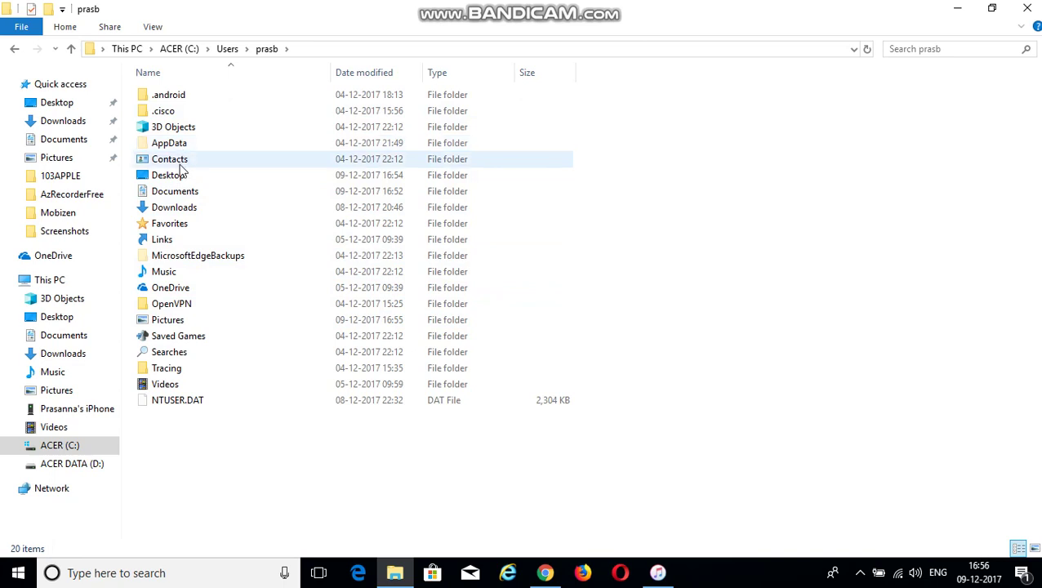
left_click(152, 27)
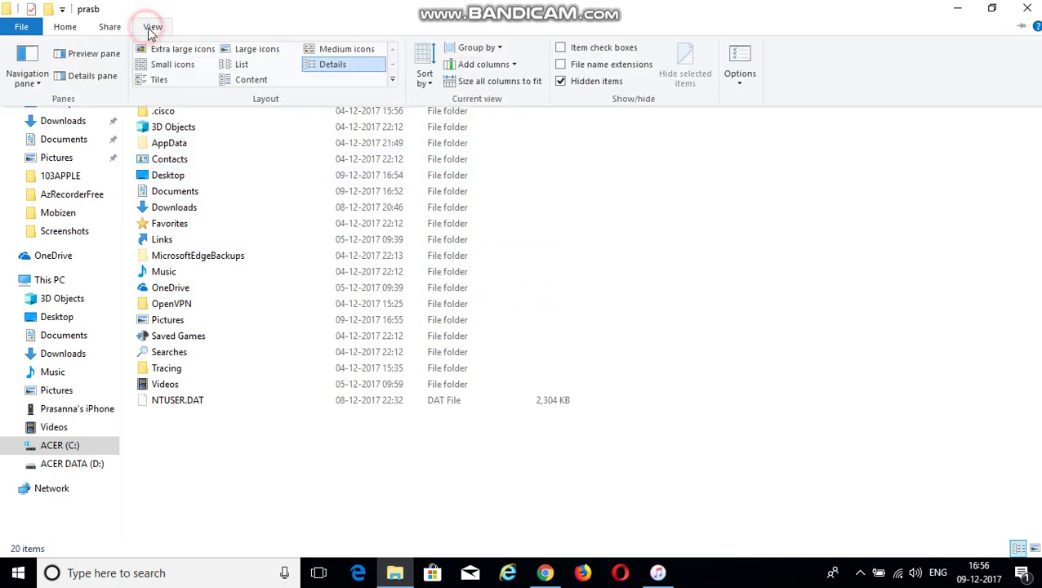
left_click(592, 83)
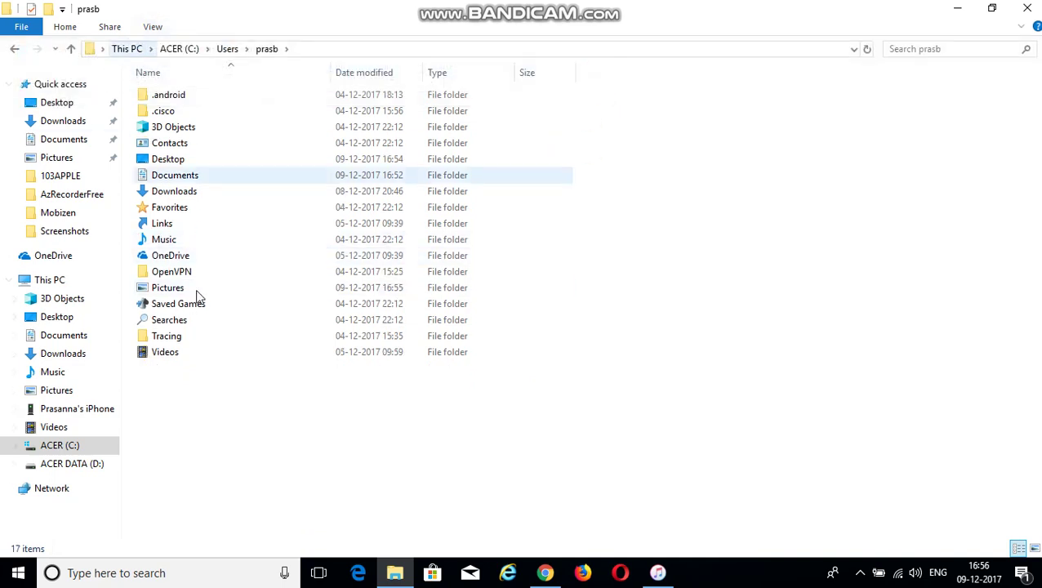
left_click(153, 27)
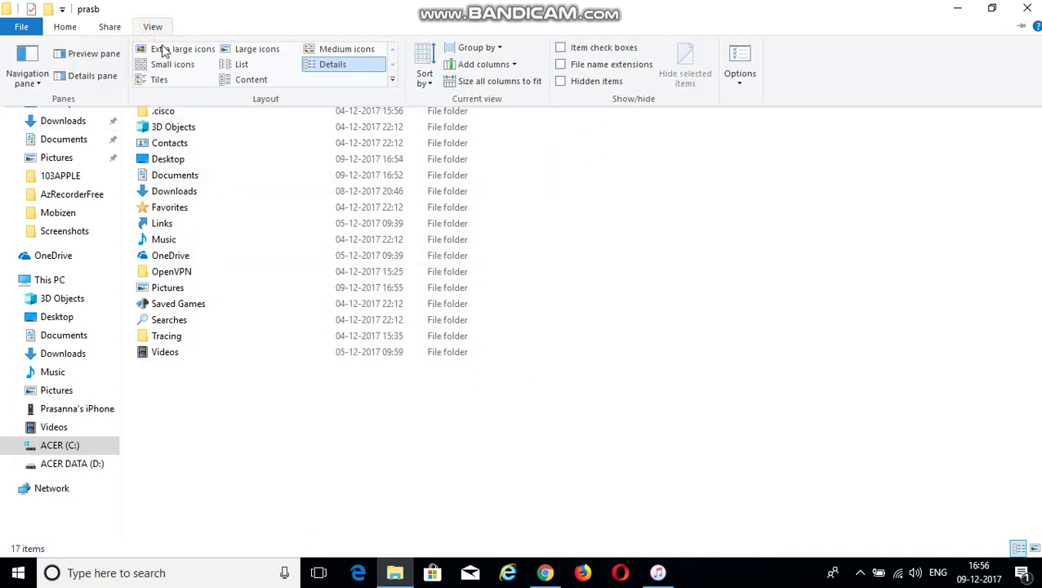
left_click(560, 81)
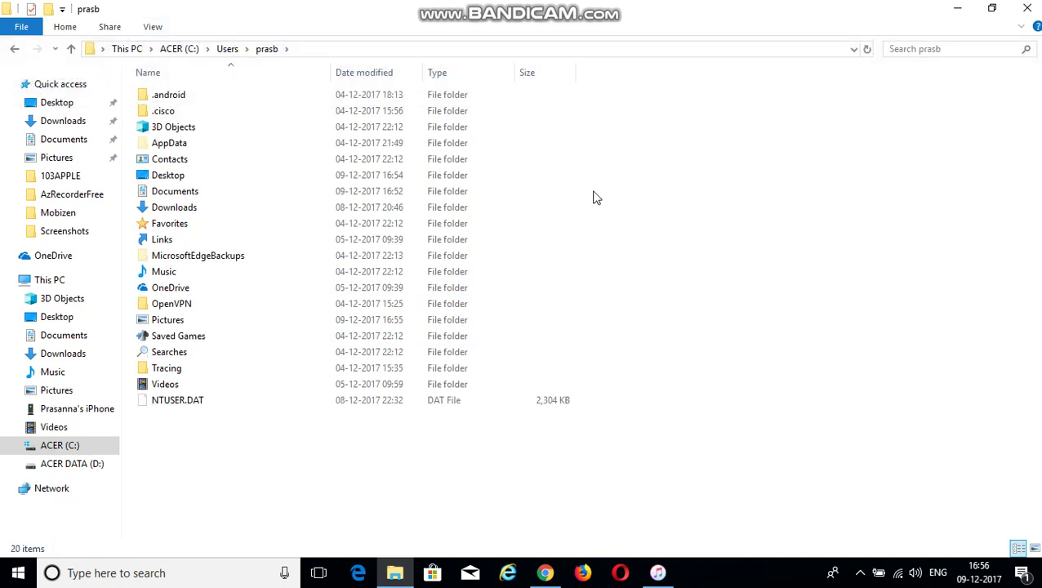
left_click(180, 145)
Drill into AppData > Roaming > Apple Computer > Logs > CrashReporter > MobileDevice.
double_click(180, 144)
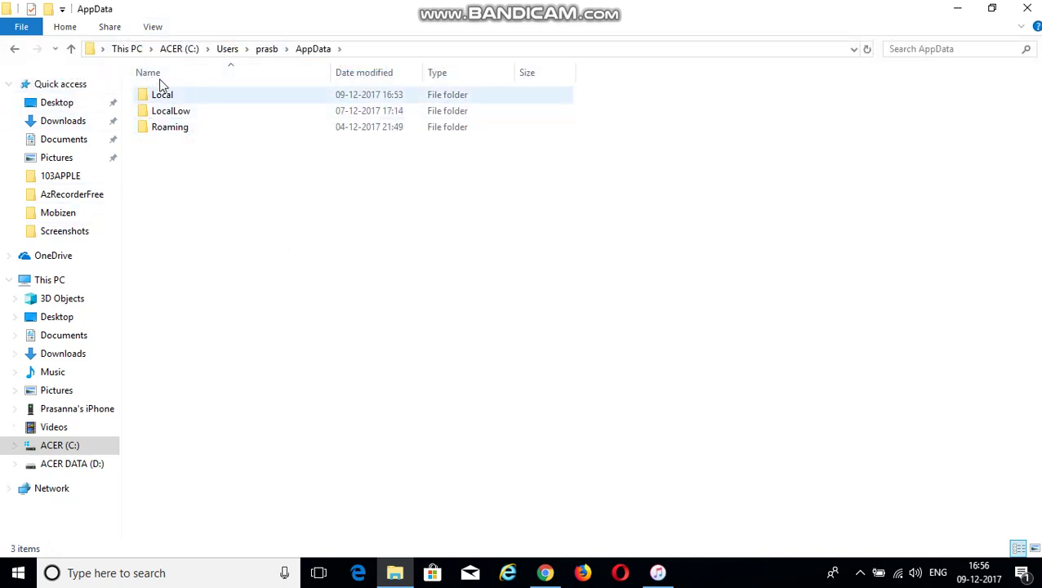
double_click(183, 129)
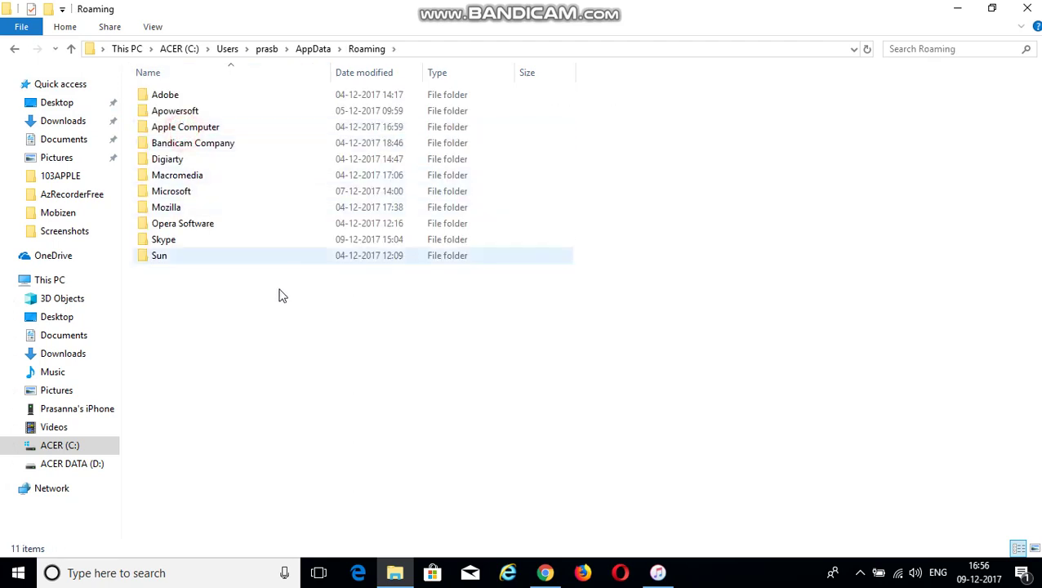
double_click(181, 129)
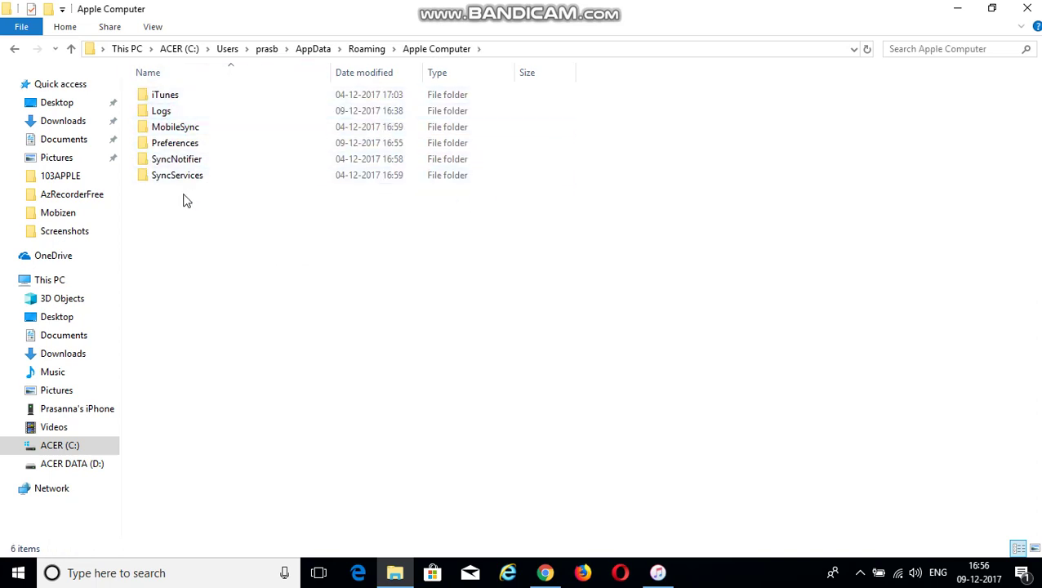
double_click(160, 113)
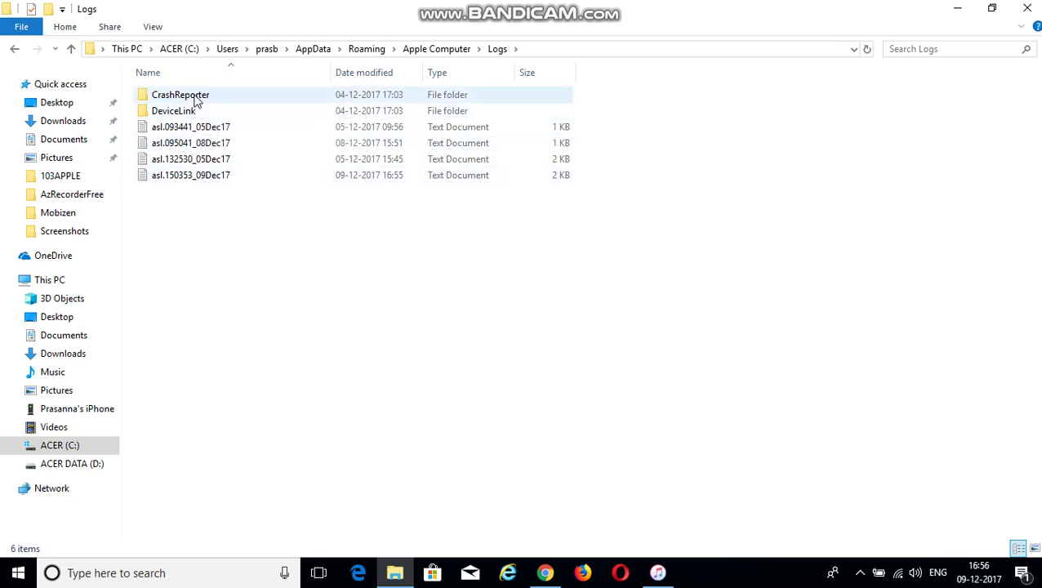
double_click(194, 96)
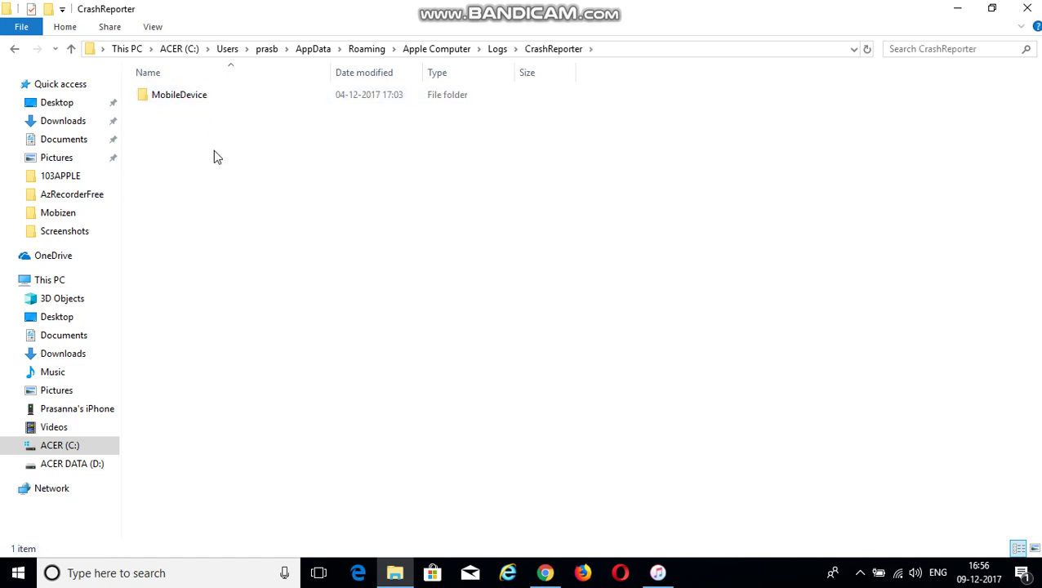
double_click(194, 100)
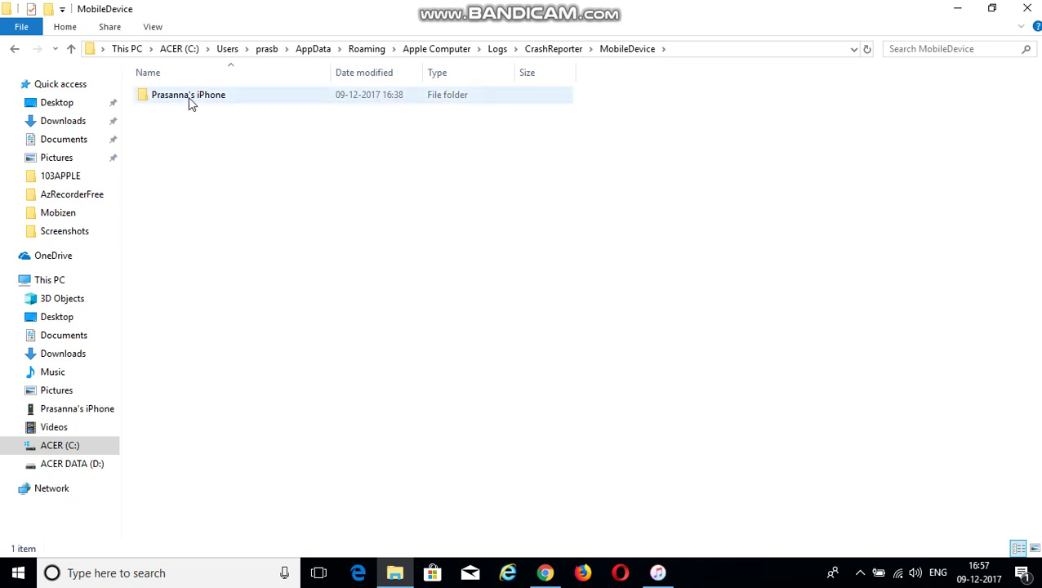
Open the iPhone's crash-log folder, sort its 72 items by Type, and select Voxer-2017-11-17-154744.crash.
double_click(188, 97)
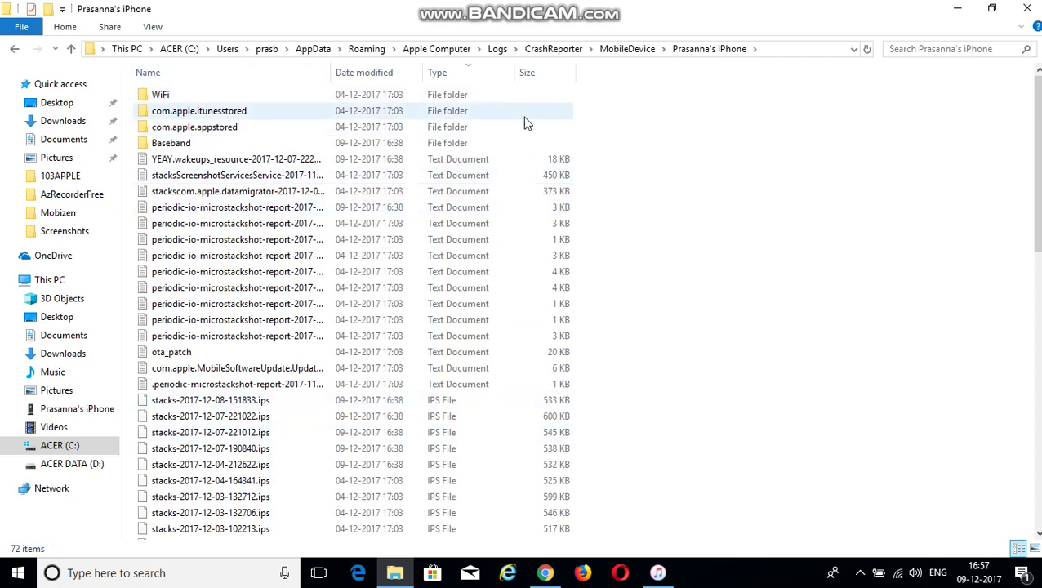
scroll(398, 302, "down", 15)
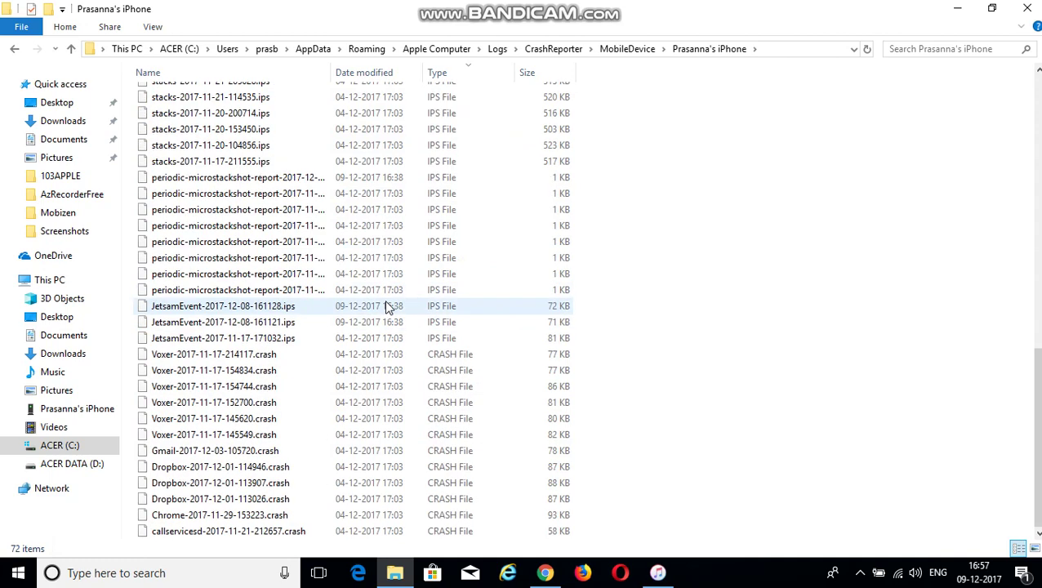
scroll(389, 305, "up", 12)
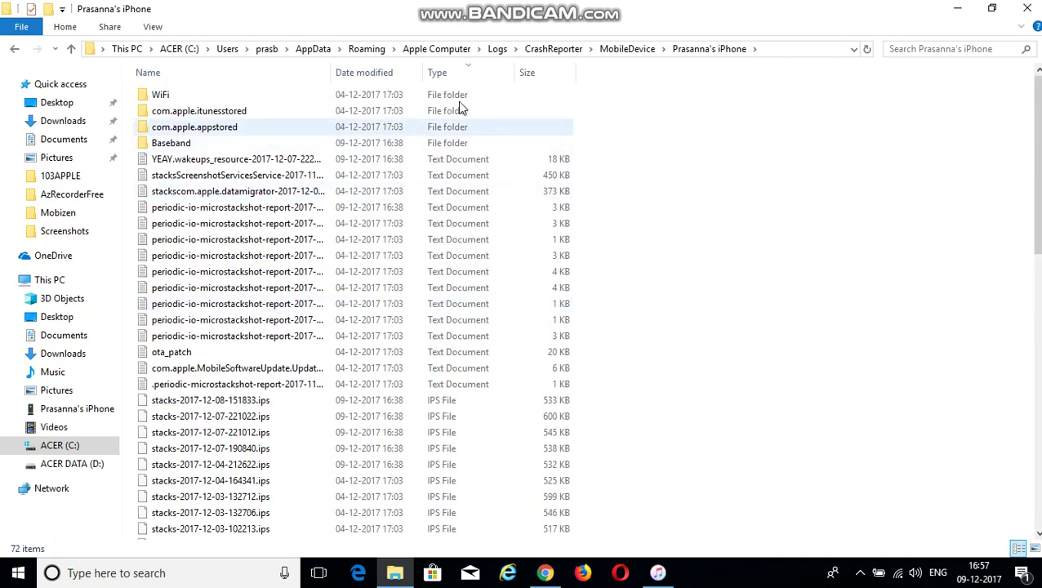
left_click(476, 72)
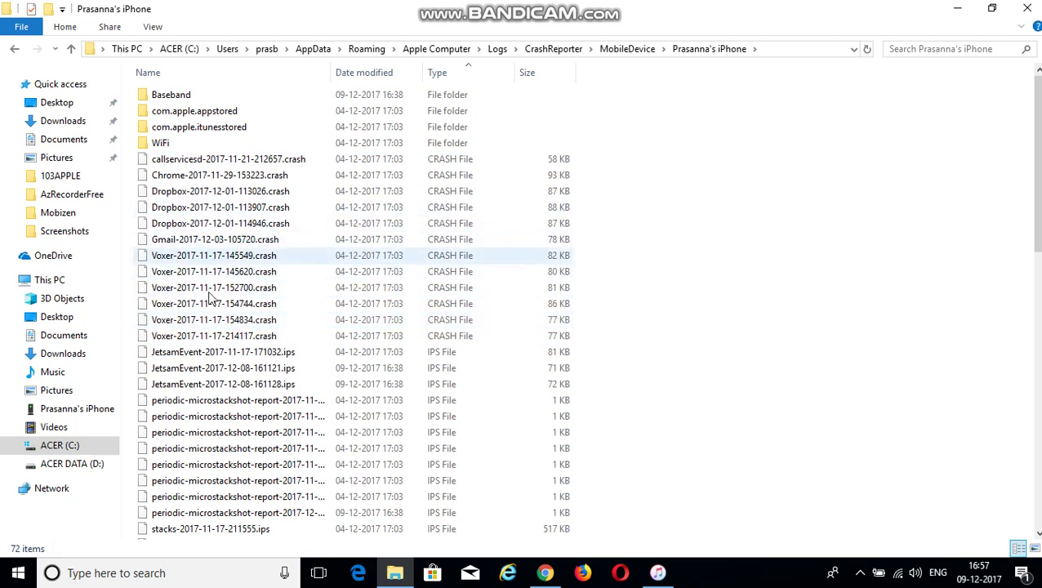
left_click(455, 305)
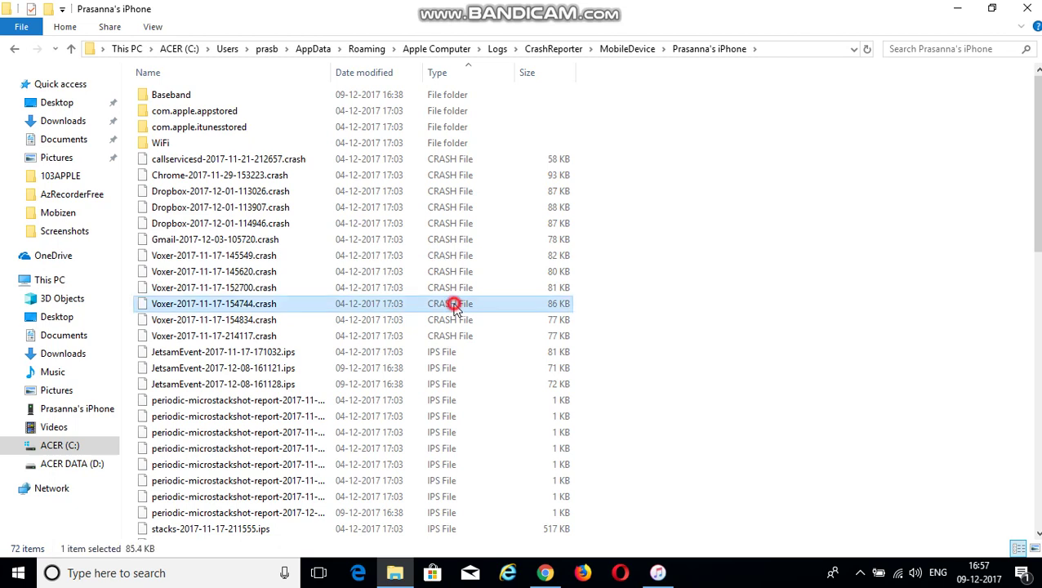
Close File Explorer, minimize iTunes, and bring up the Bandicam window from the system tray.
left_click(1035, 8)
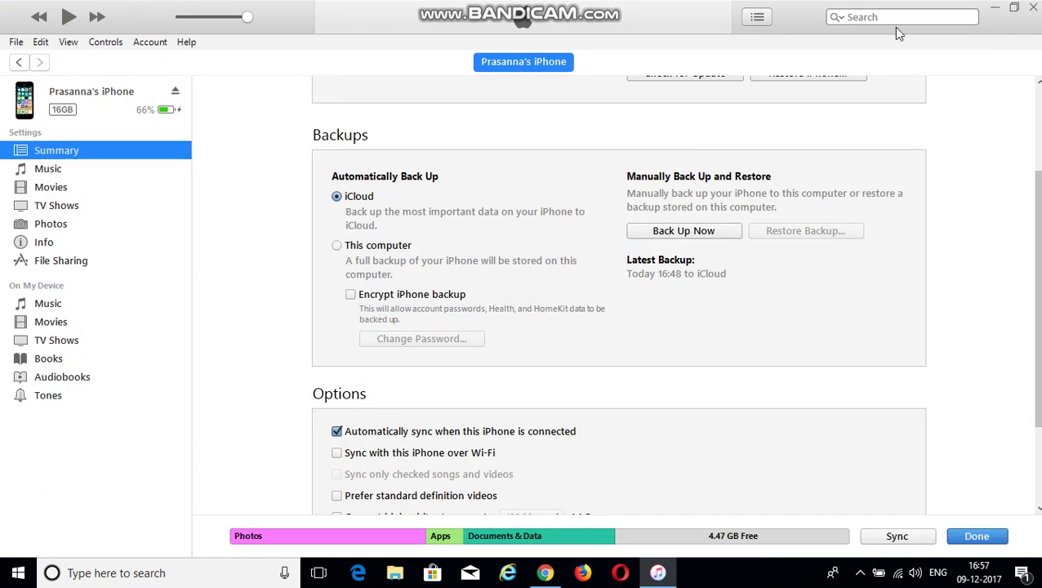
left_click(999, 13)
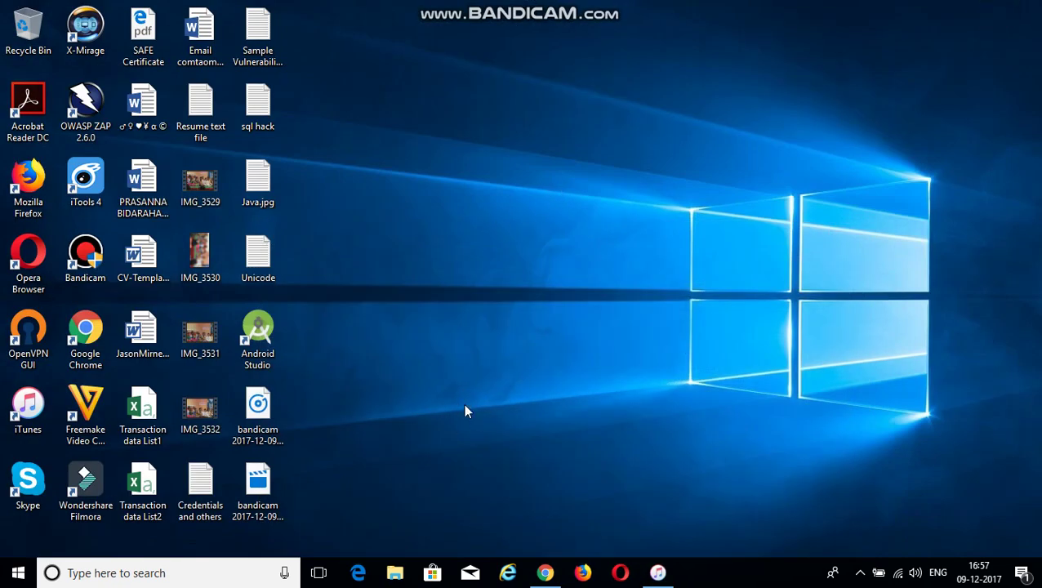
left_click(862, 574)
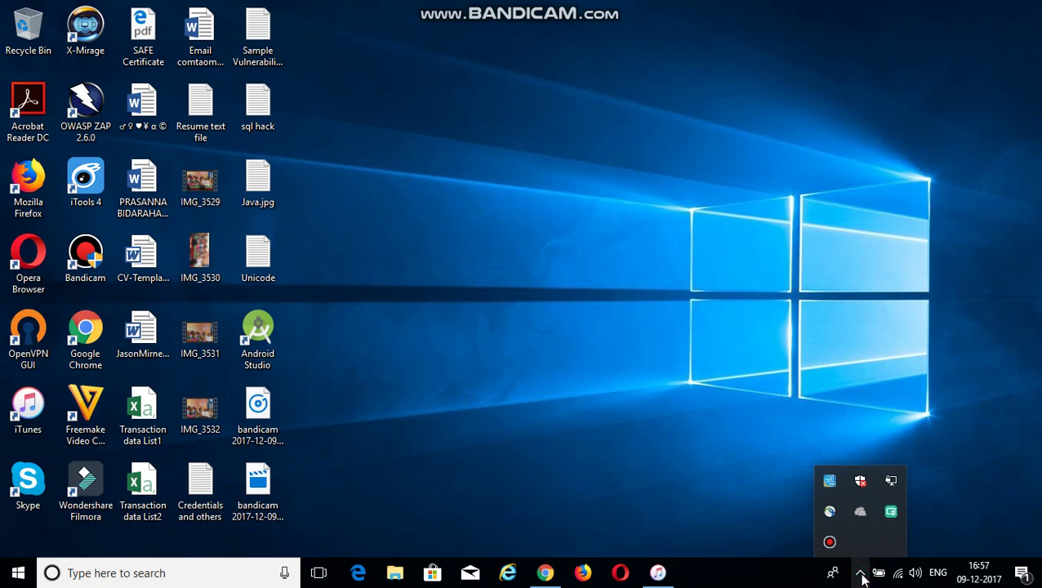
left_click(829, 541)
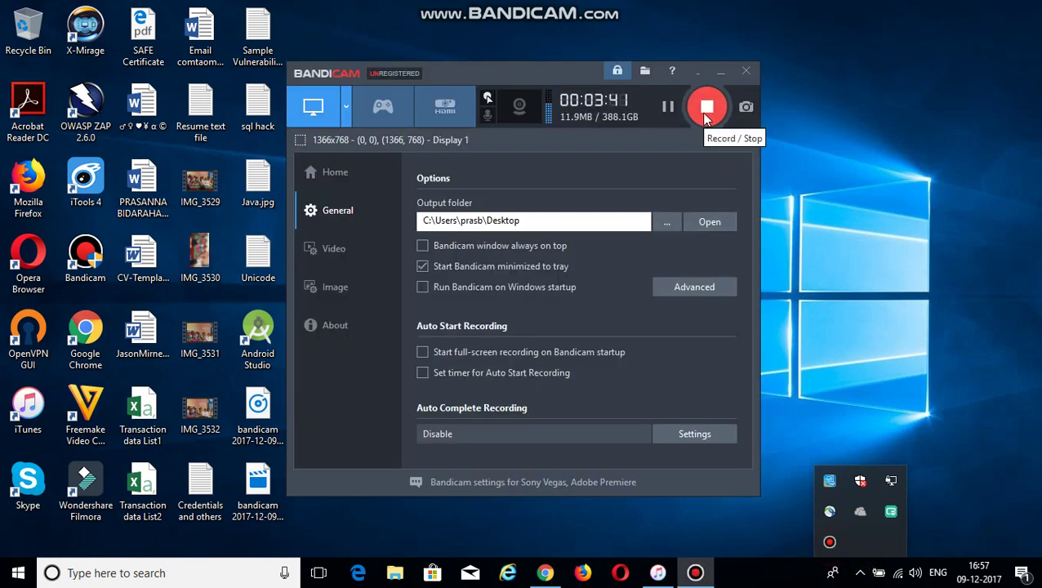